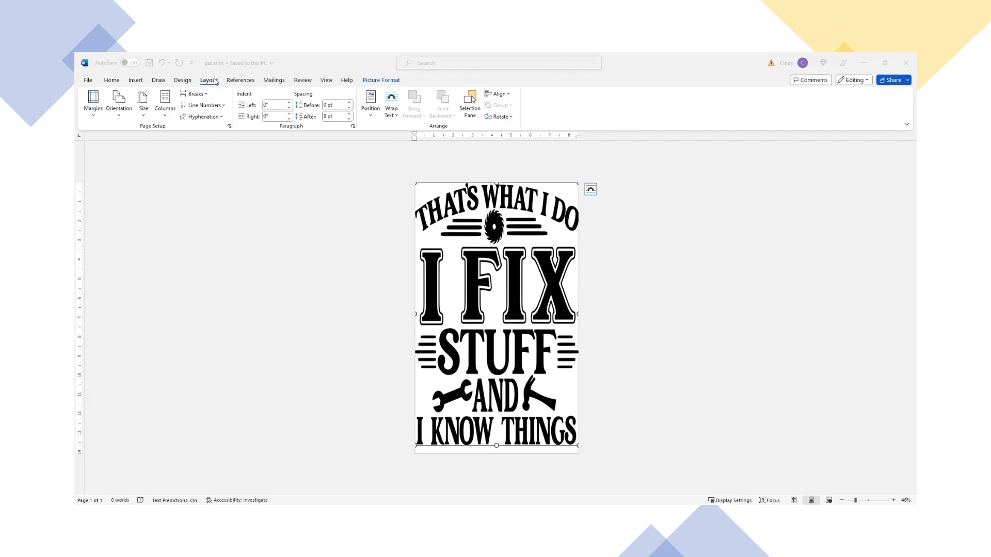
Confirm Legal size, Portrait orientation and 0" margins, then pull the picture's bottom edge up slightly.
click(144, 111)
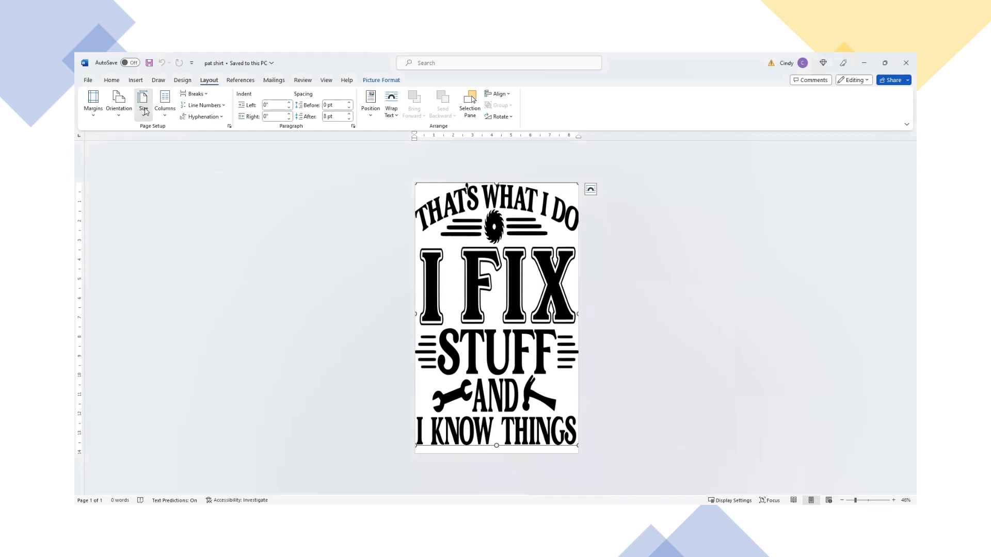
click(117, 113)
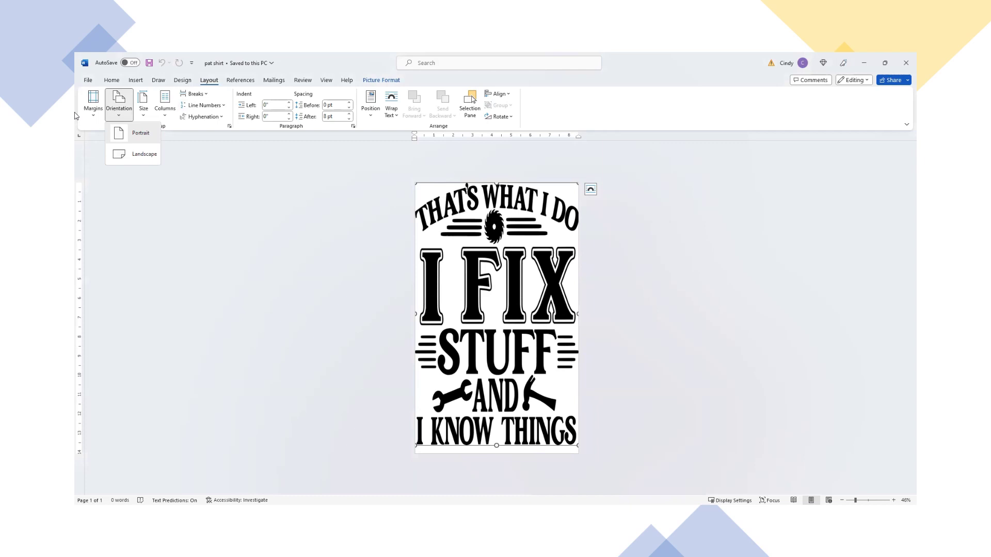
click(100, 93)
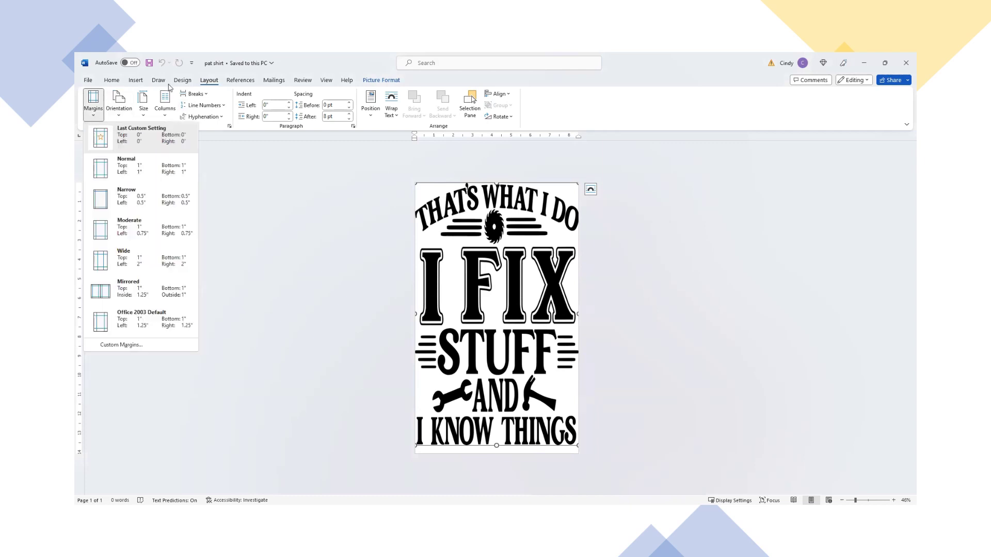
click(482, 302)
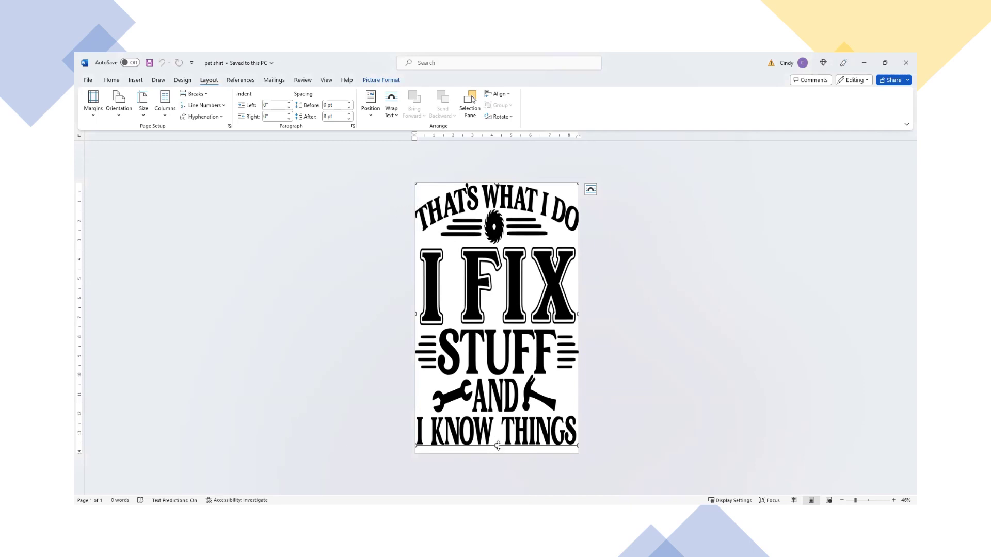
mouse_move(497, 446)
mouse_down()
mouse_move(493, 323)
mouse_move(485, 450)
mouse_move(487, 440)
mouse_up()
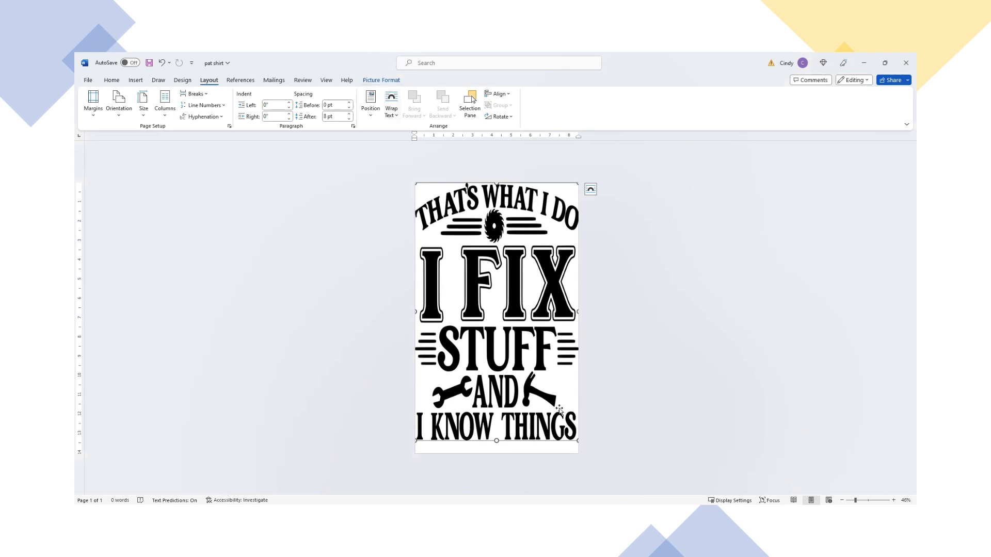
Stretch the Word picture to exactly 13.5" tall by 8.5" wide using Picture Format.
click(380, 81)
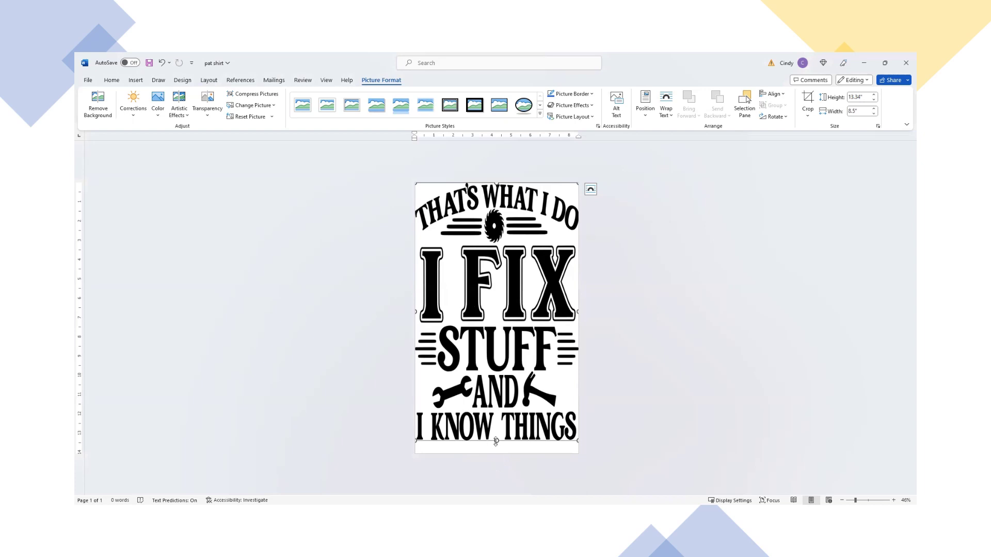
drag(496, 441, 496, 445)
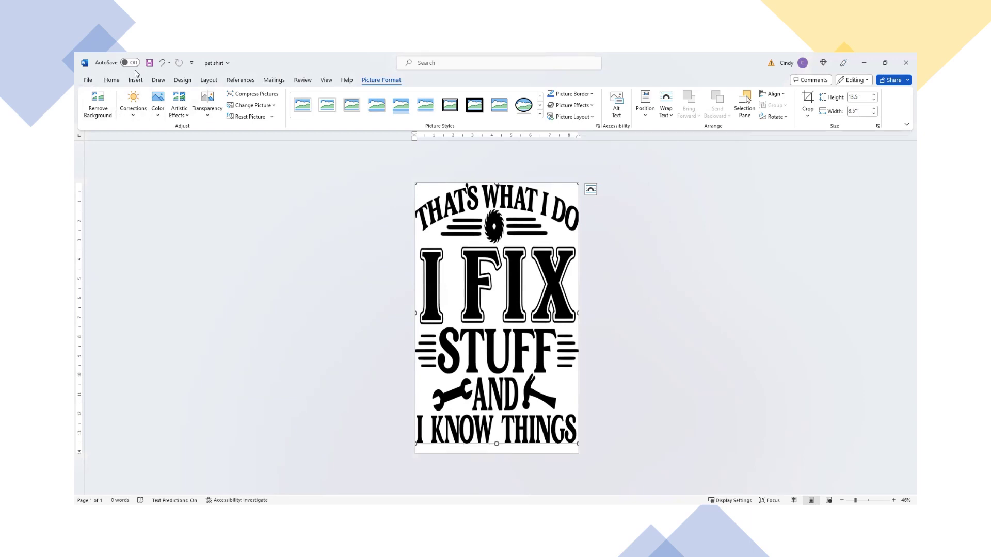
Select the EPSON ET-2760 Series printer in Word's print settings.
click(88, 81)
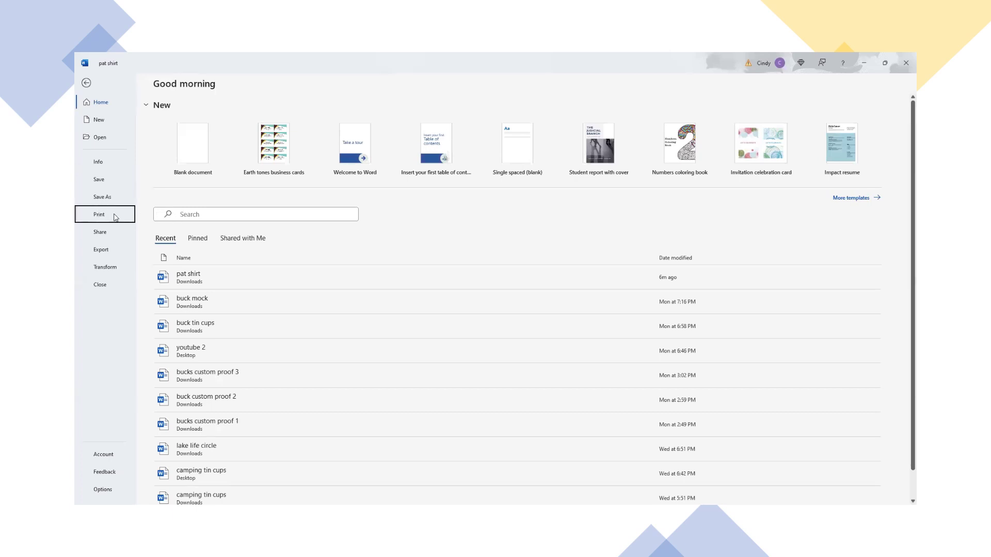
click(115, 218)
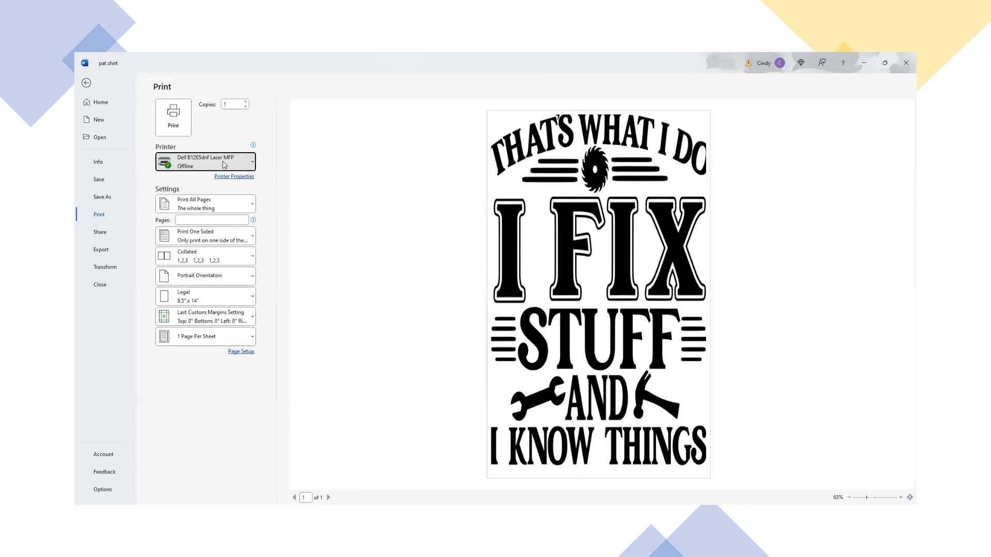
click(225, 165)
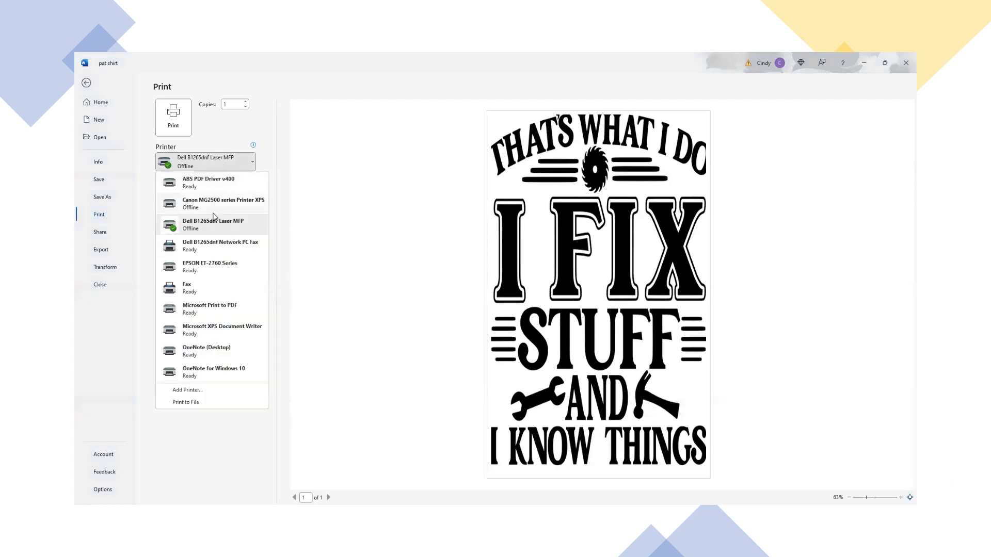
click(204, 266)
Set EPSON properties: Premium Presentation Paper Matte, High quality, text and thin lines emphasized, High Speed off.
click(223, 177)
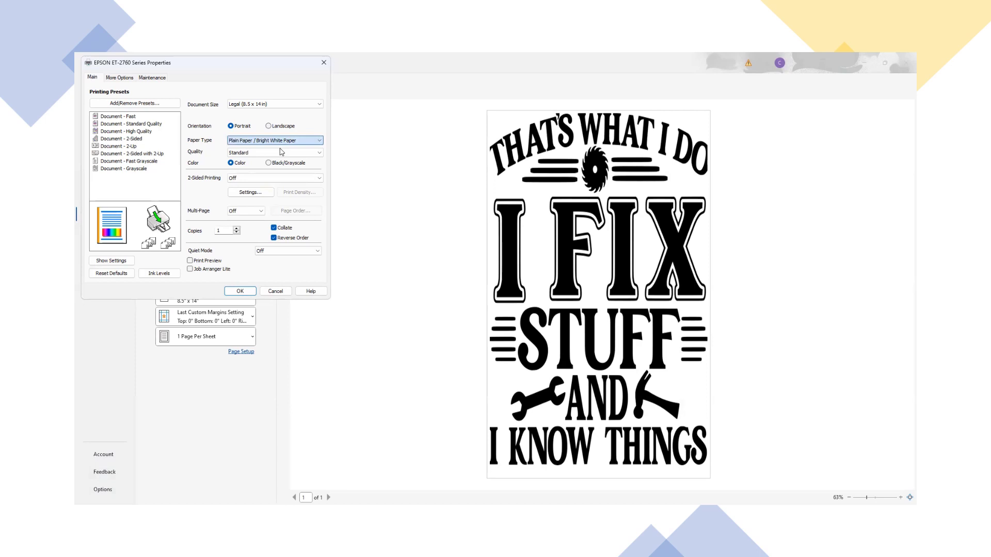
scroll(280, 147, down, 1)
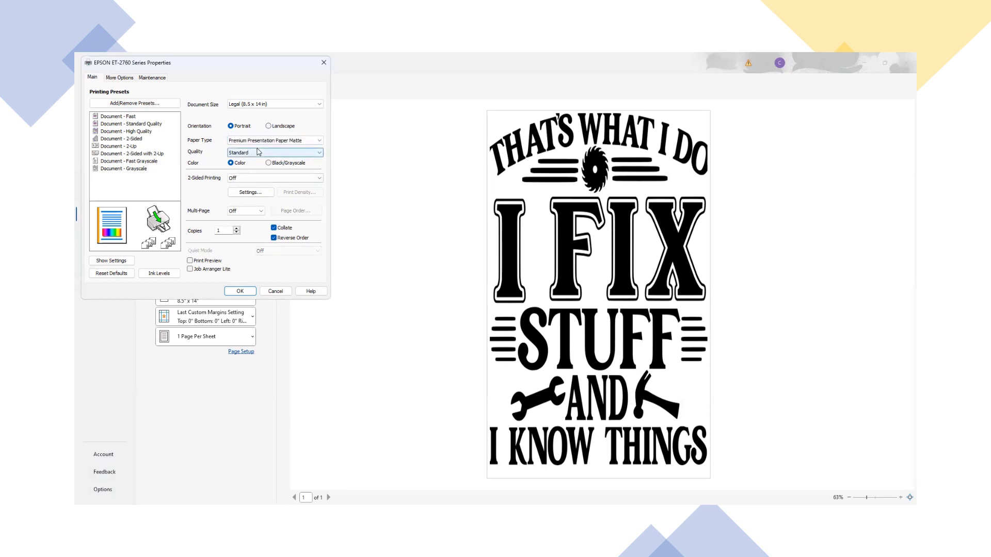
scroll(253, 158, down, 1)
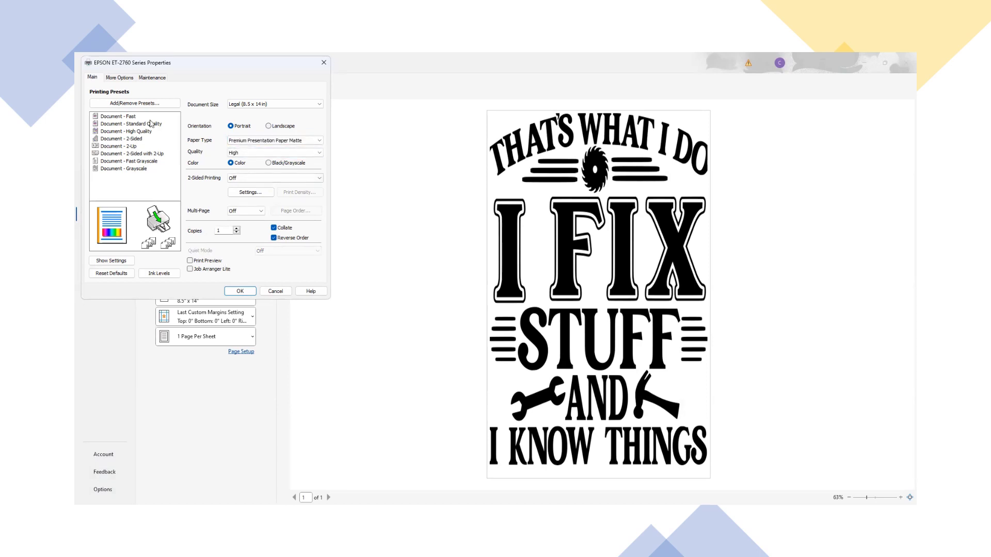
click(119, 77)
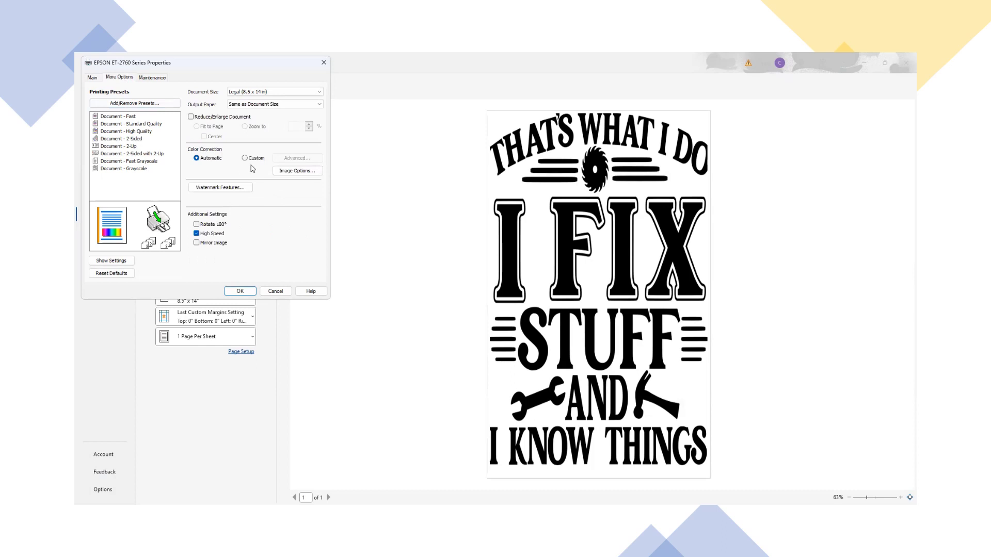
click(298, 171)
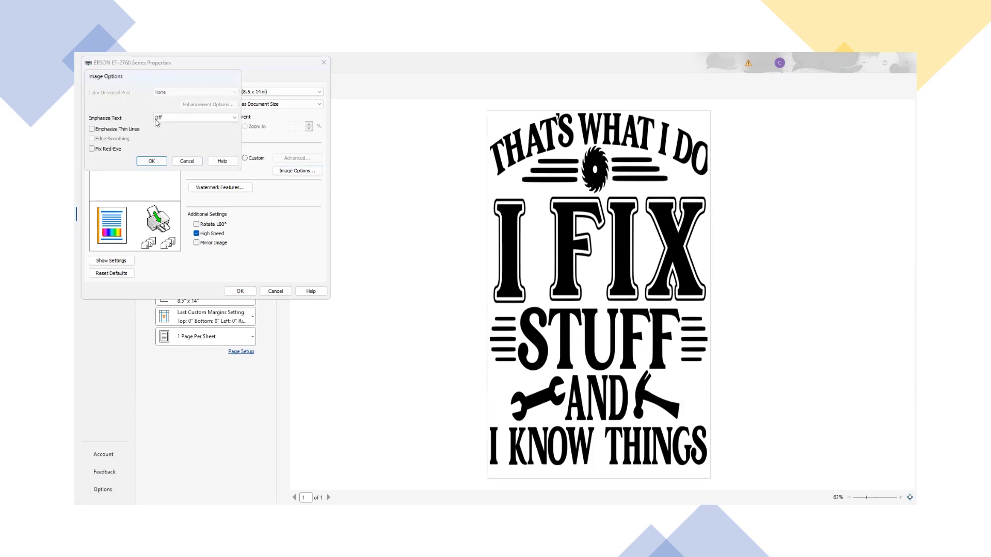
key(Down)
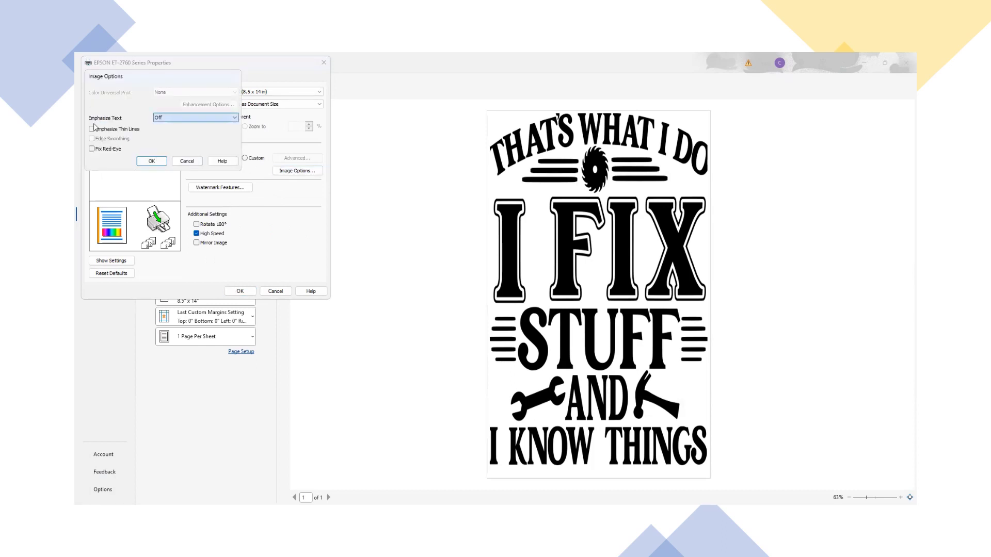
click(92, 129)
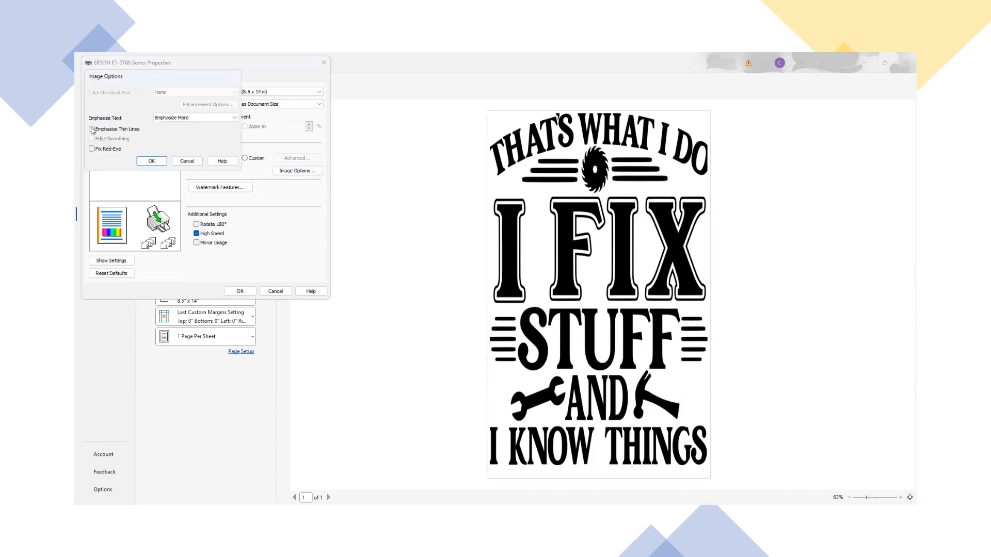
click(149, 162)
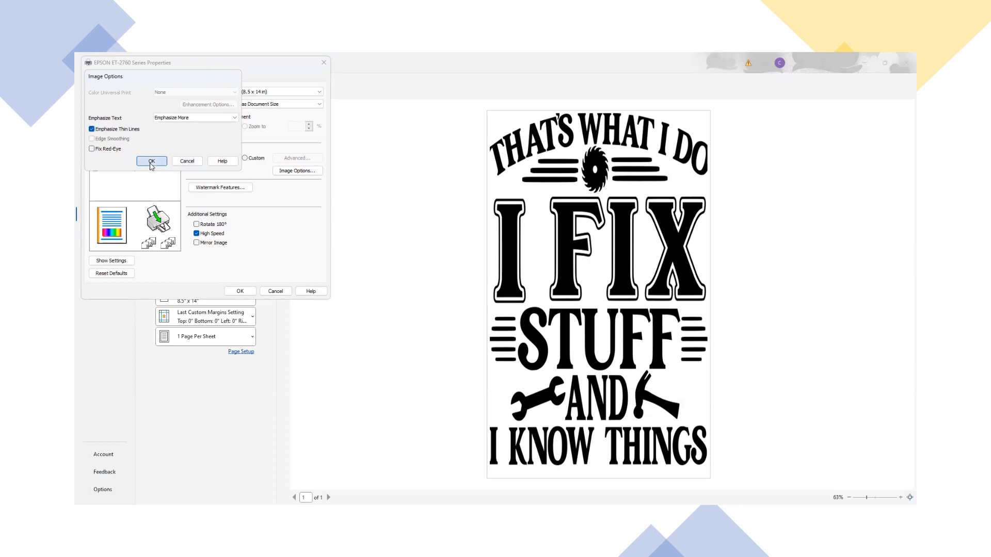
click(197, 234)
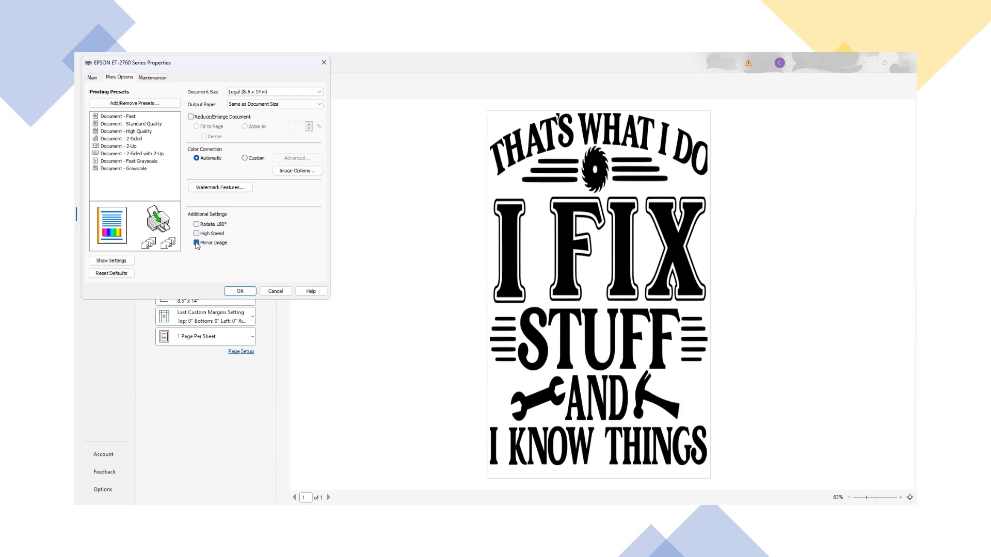
click(239, 292)
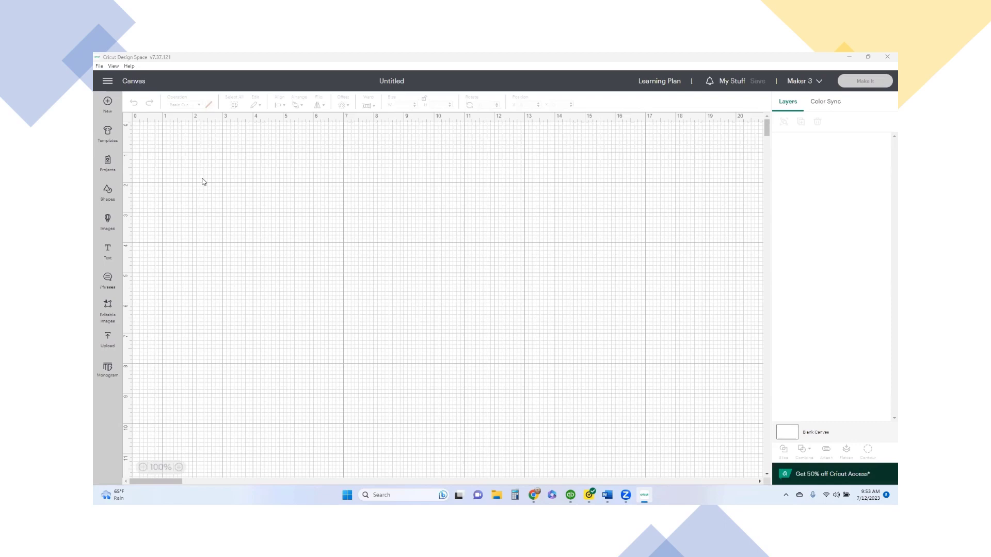
Upload the Fix Stuff design image file from the computer into Design Space.
click(113, 340)
click(159, 212)
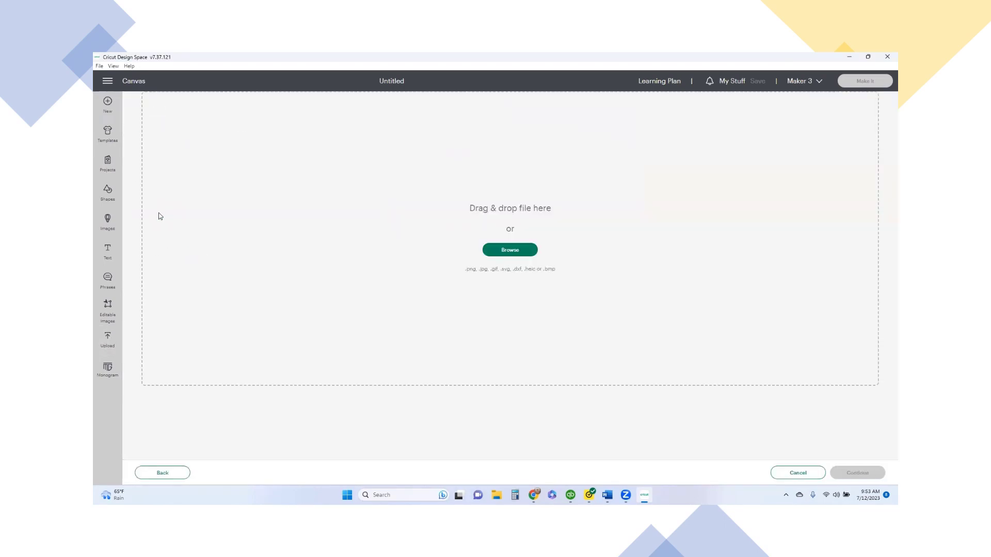
click(509, 252)
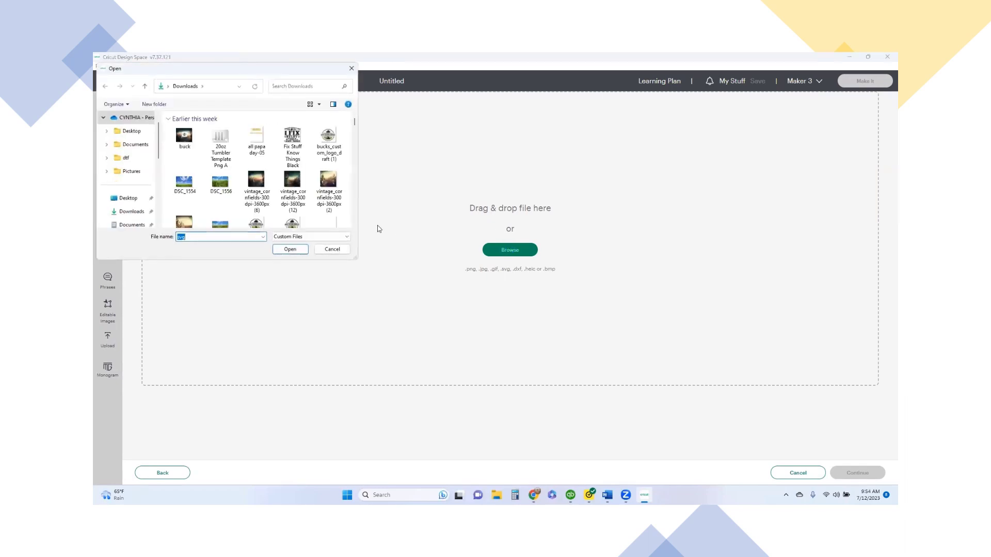
double_click(292, 160)
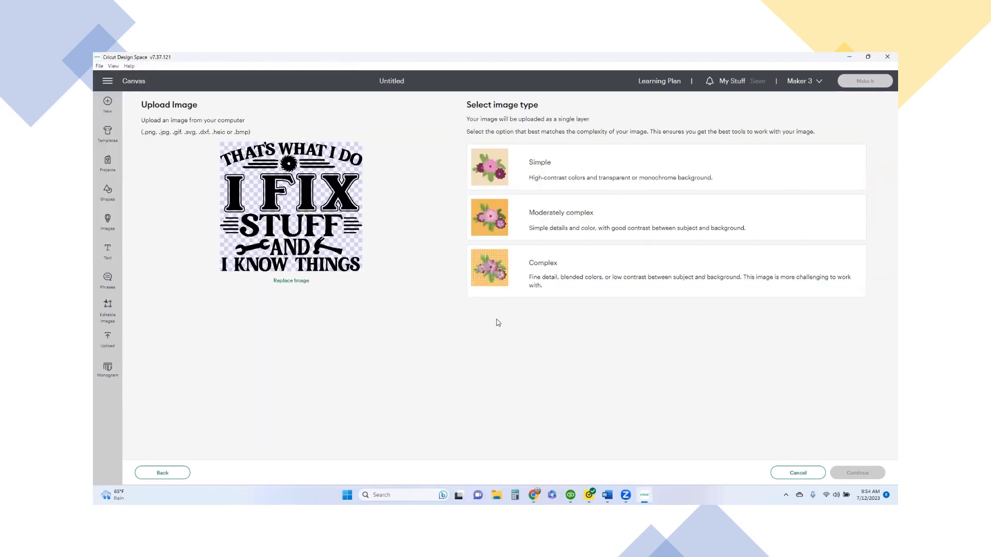
Mark the image as Complex and save it to uploads as a cut image.
click(536, 267)
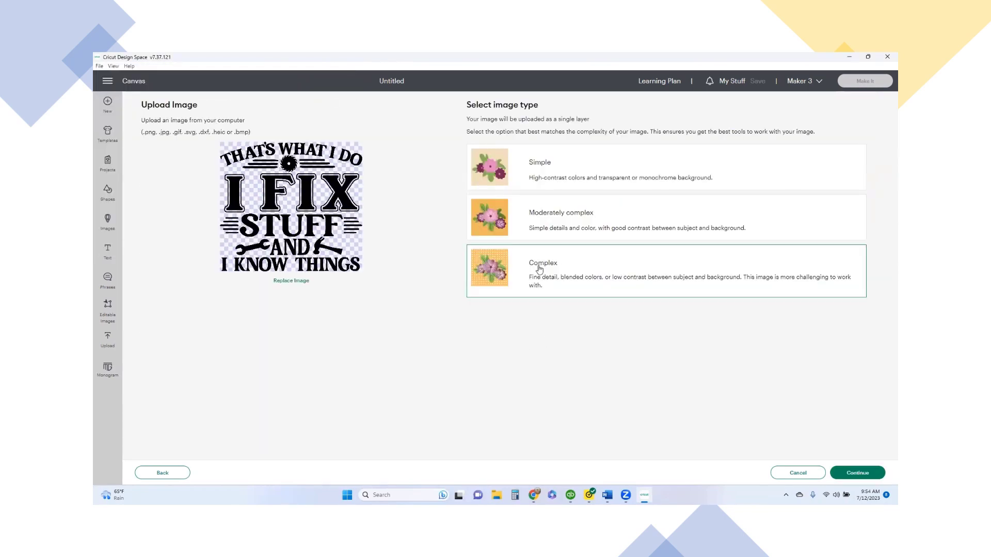
click(853, 479)
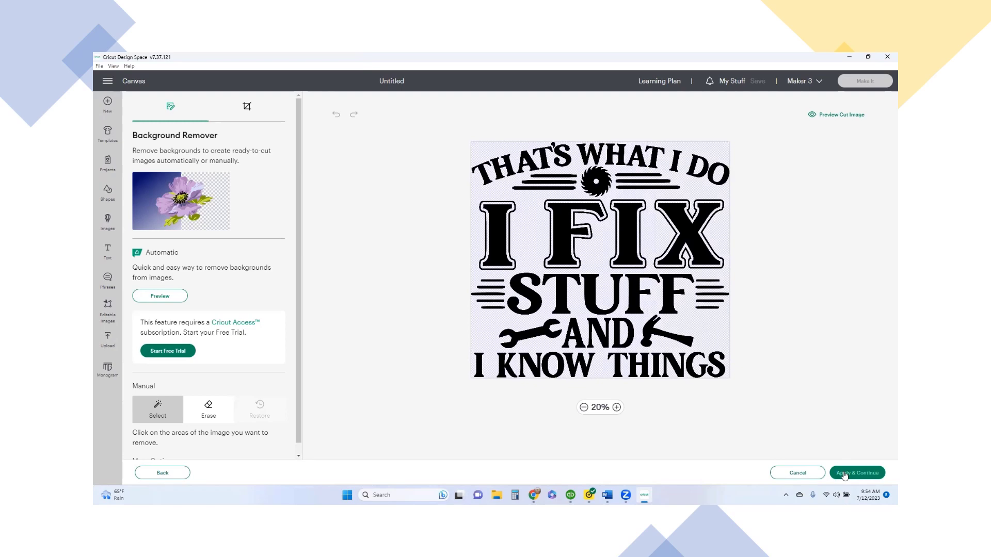
click(845, 475)
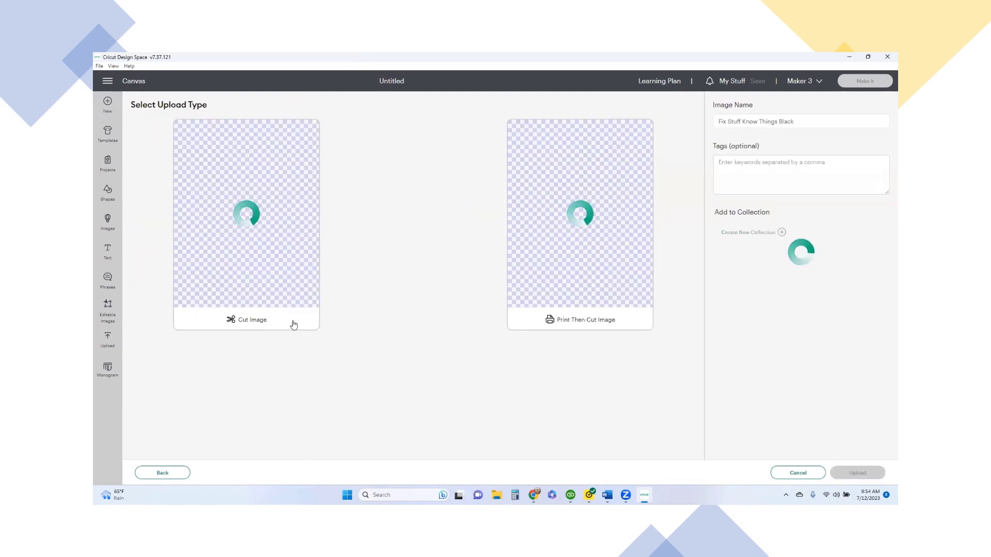
click(258, 324)
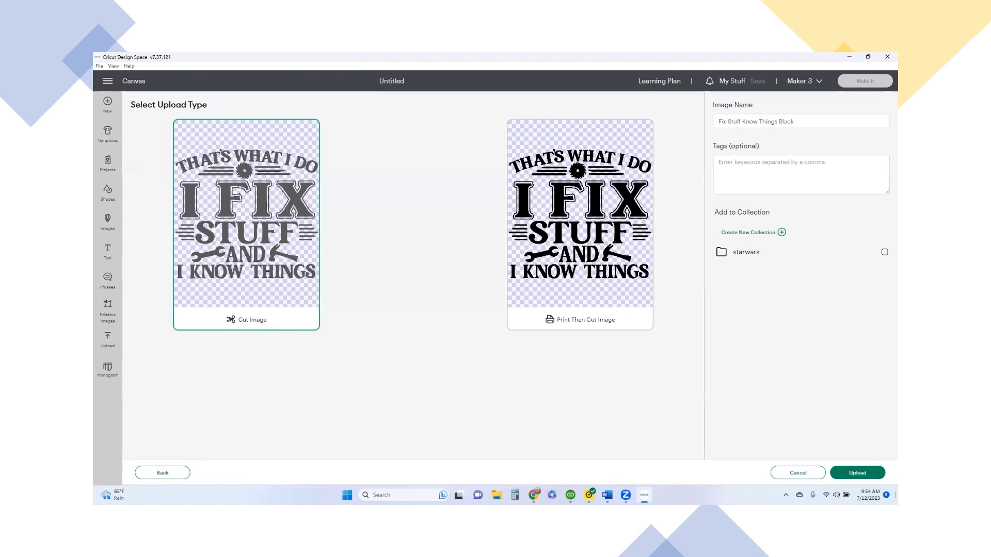
click(856, 473)
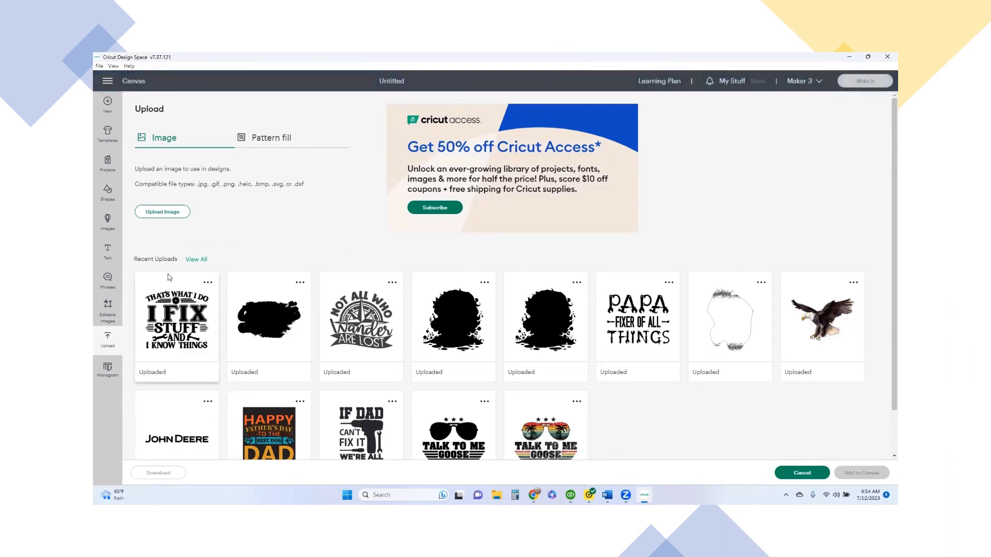
Add the uploaded Fix Stuff design to the canvas and size it 8.5" wide by 13.5" high.
click(185, 325)
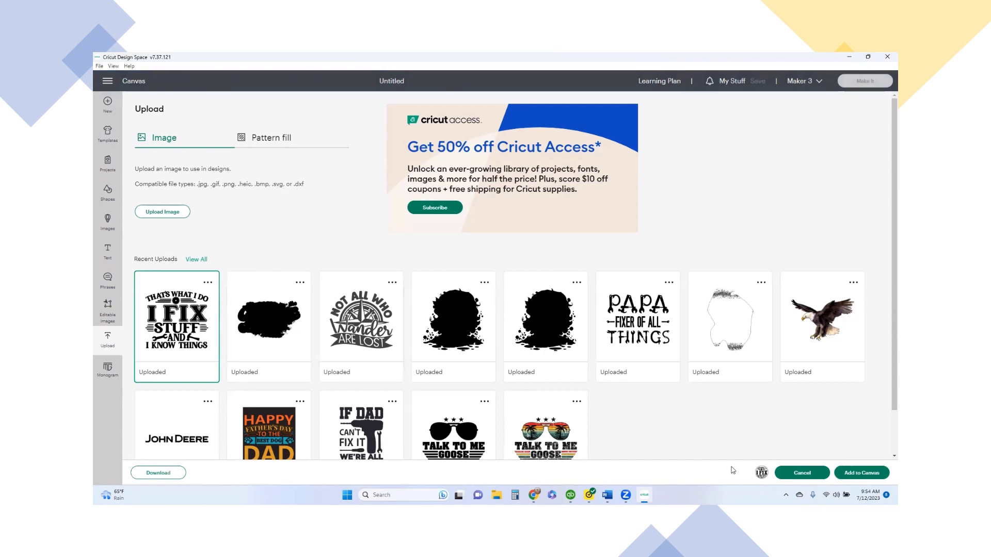
click(851, 473)
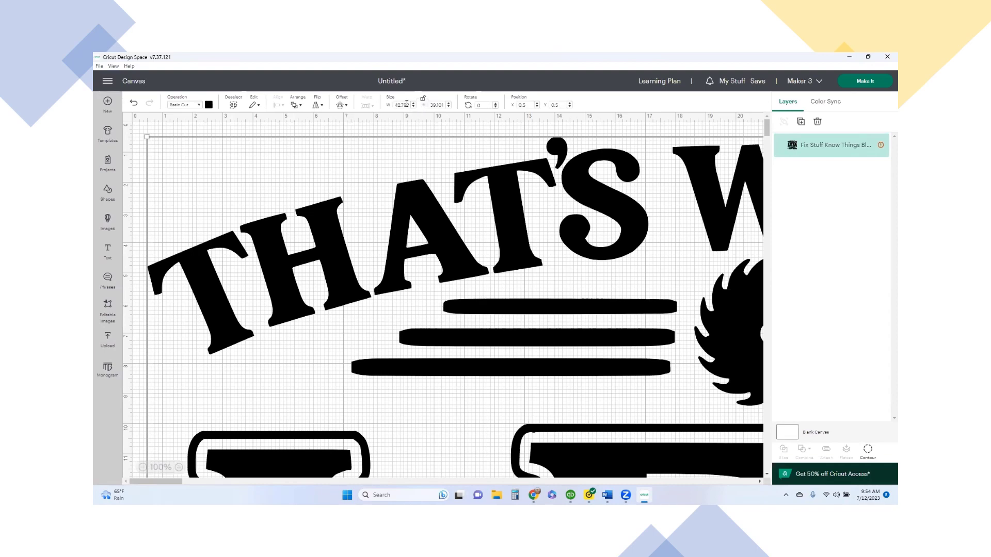
click(406, 104)
text(8.5)
key(Tab)
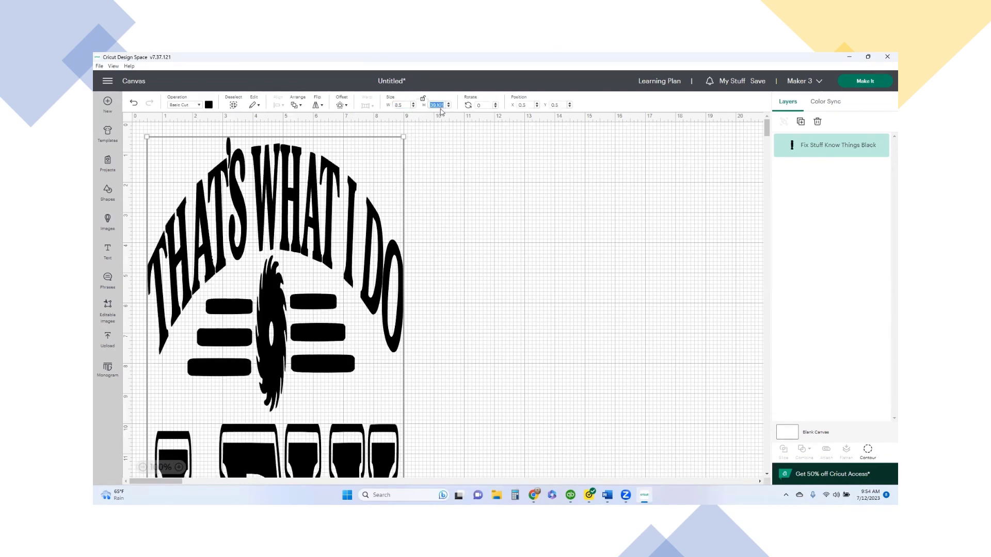
text(13.5)
key(Tab)
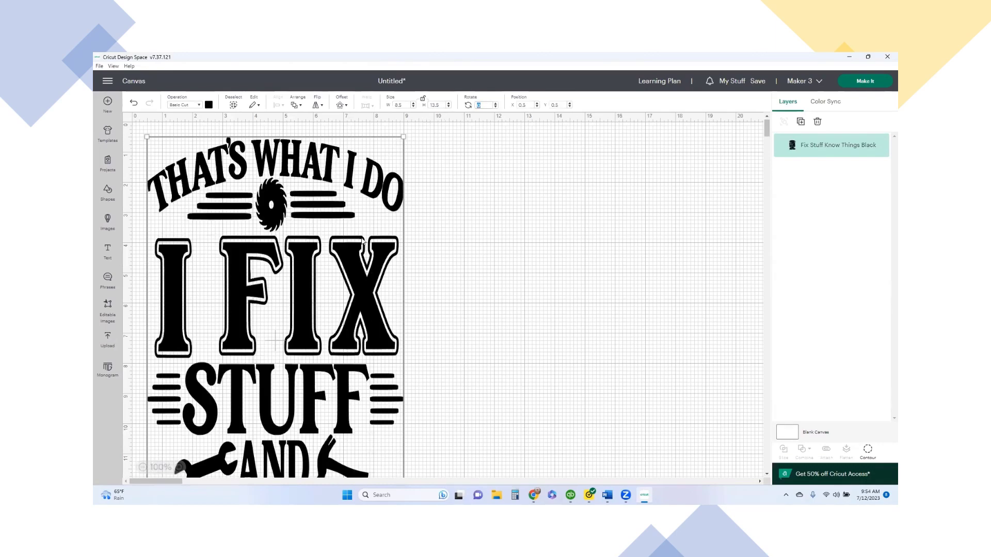
scroll(362, 240, down, 5)
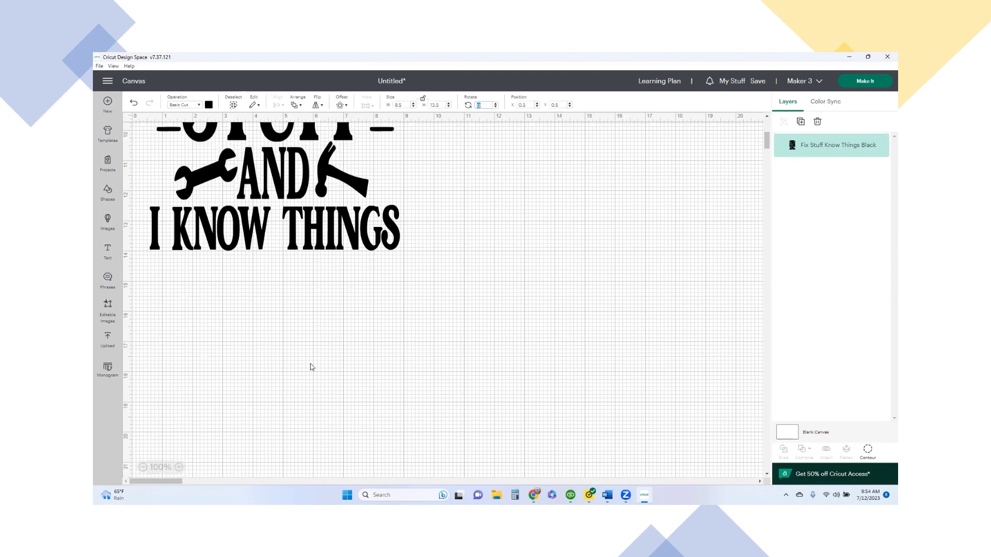
scroll(310, 367, up, 1)
scroll(463, 257, down, 1)
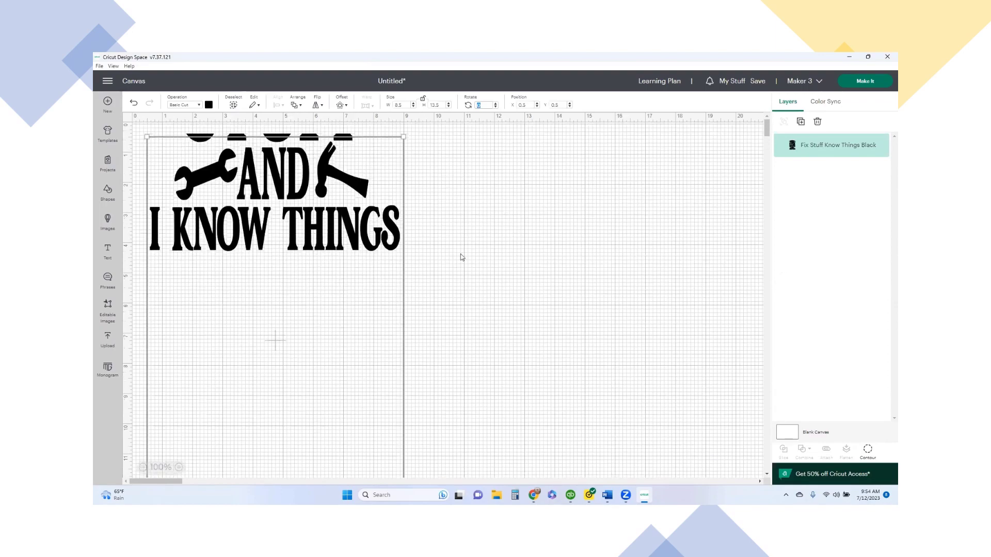
scroll(516, 227, up, 5)
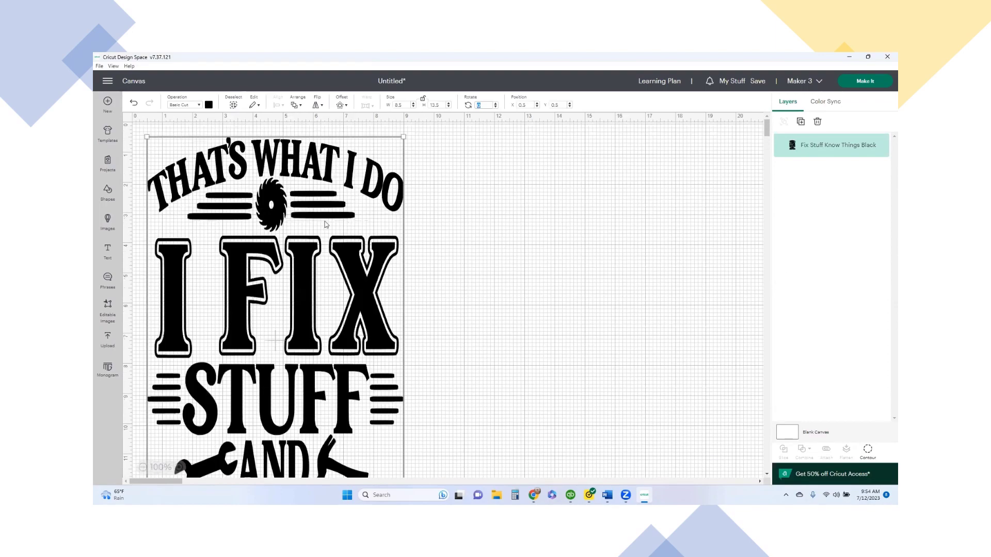
click(478, 214)
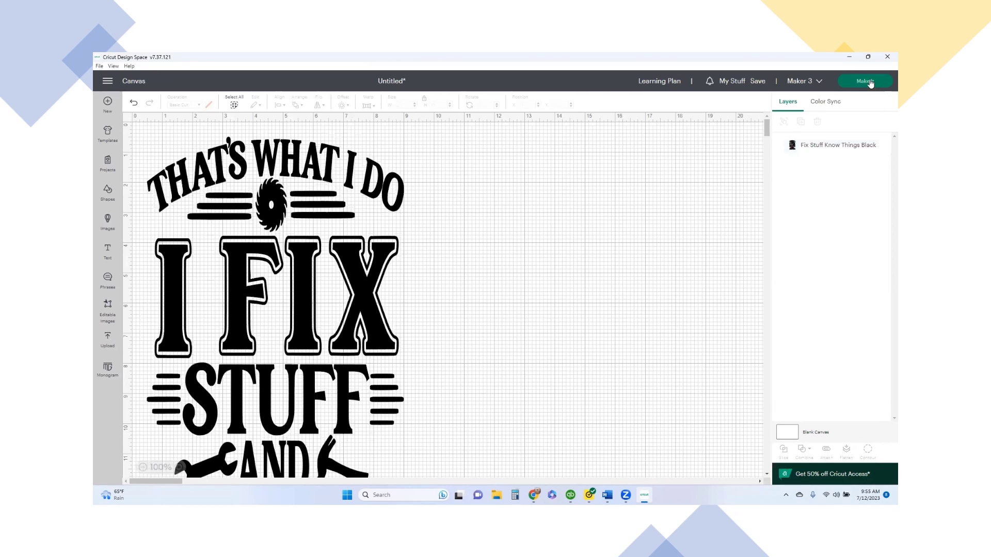
Send the design to Make It, loaded on a 12 in x 24 in mat.
click(869, 82)
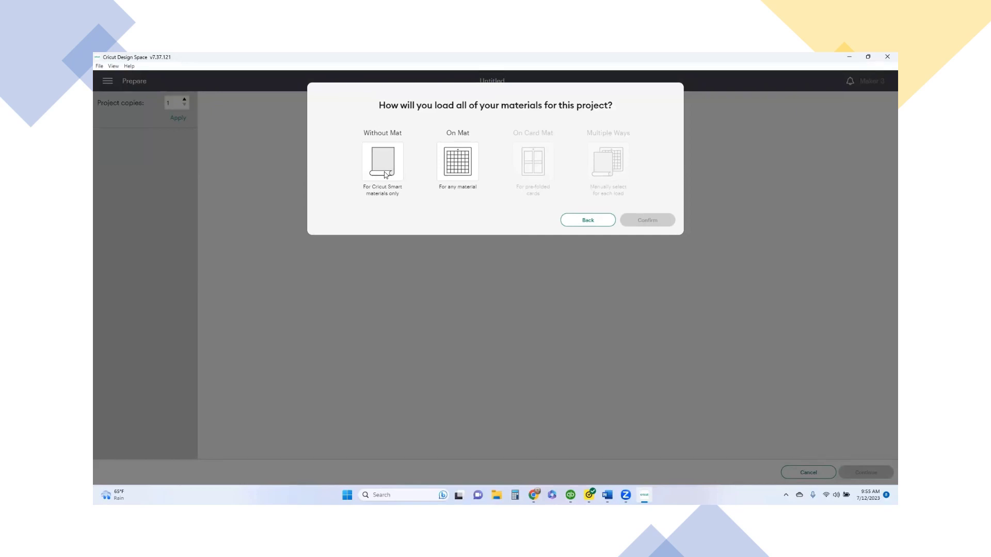
click(455, 165)
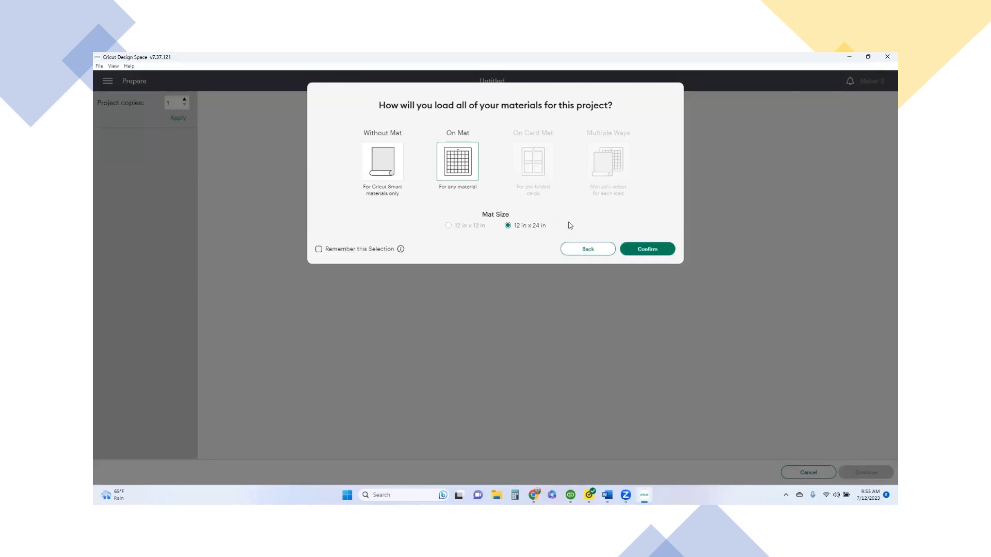
click(649, 250)
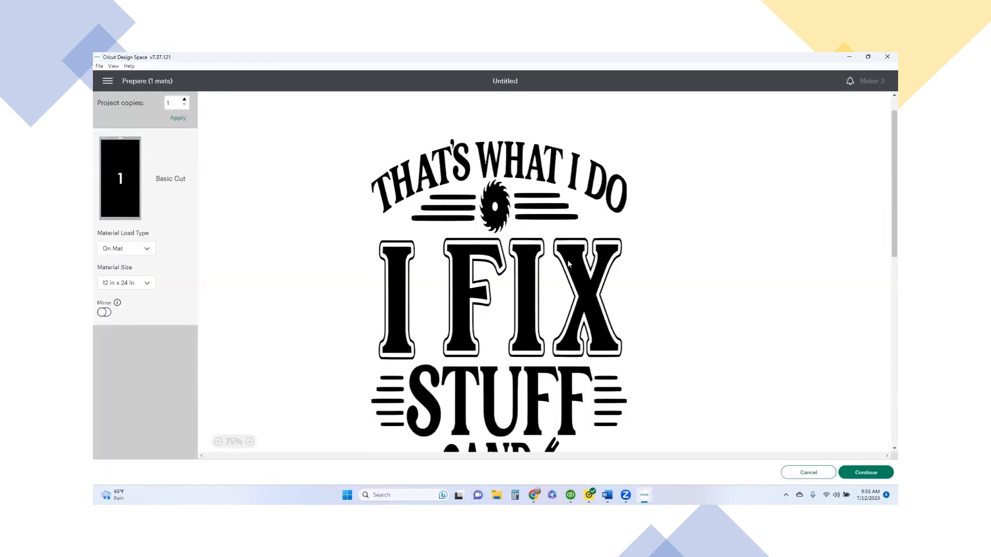
scroll(623, 234, down, 5)
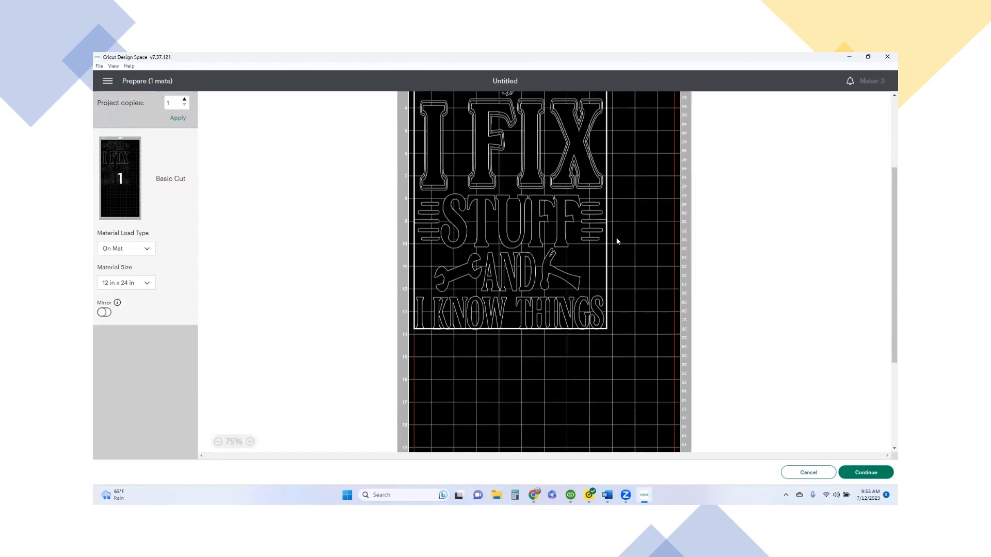
scroll(639, 262, up, 5)
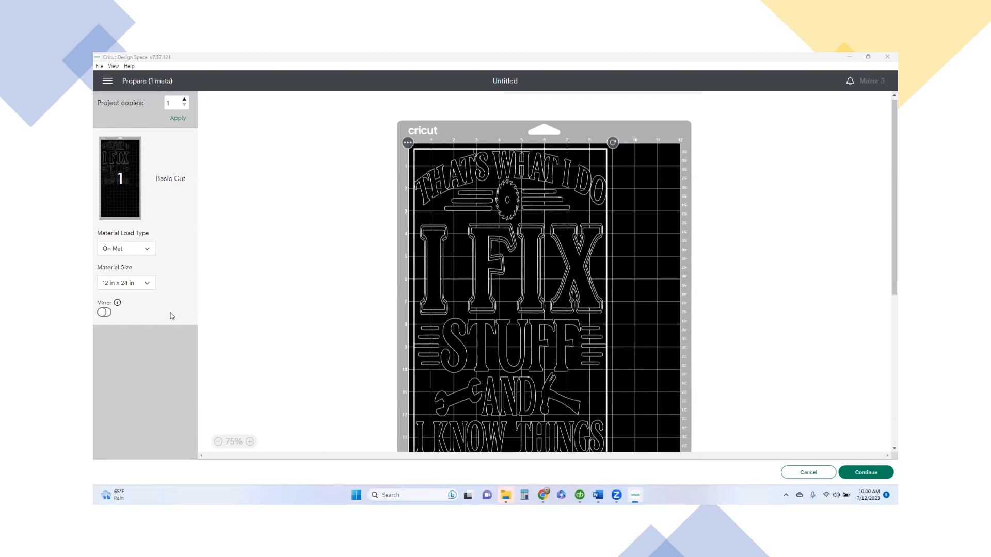
Turn Mirror on for the mat so the text reads reversed, and continue.
click(110, 314)
click(105, 312)
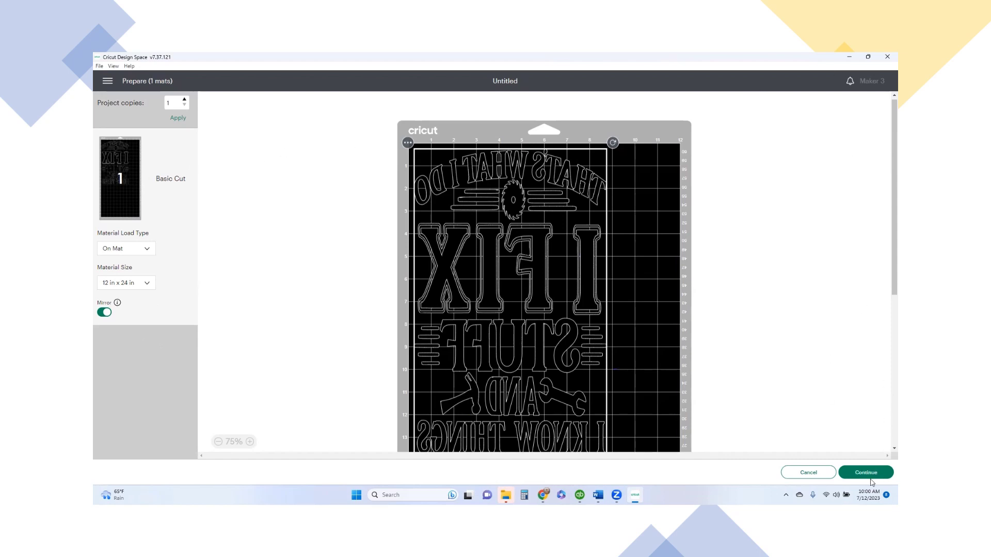
click(867, 473)
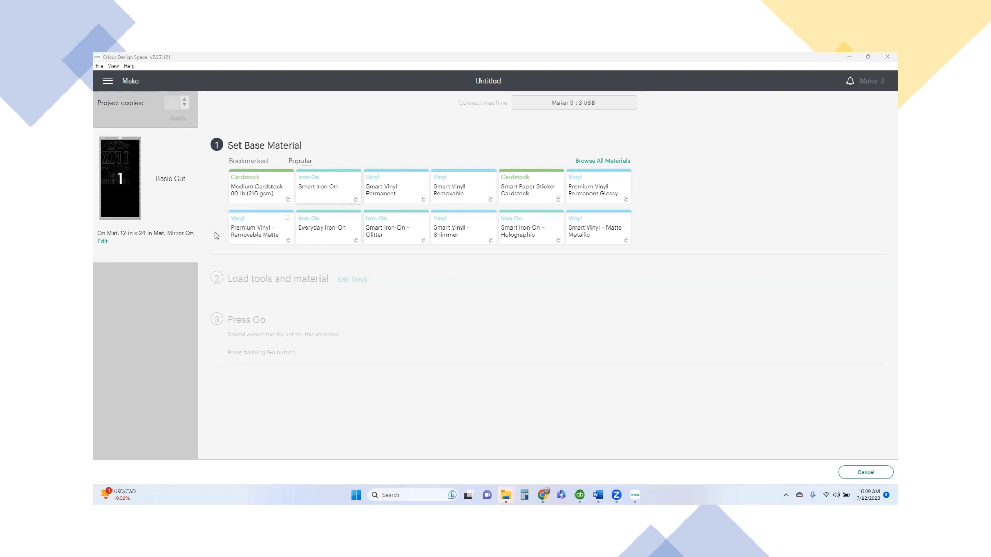
Pick Everyday Iron-On from Popular materials, leaving cutting pressure at Default.
click(311, 240)
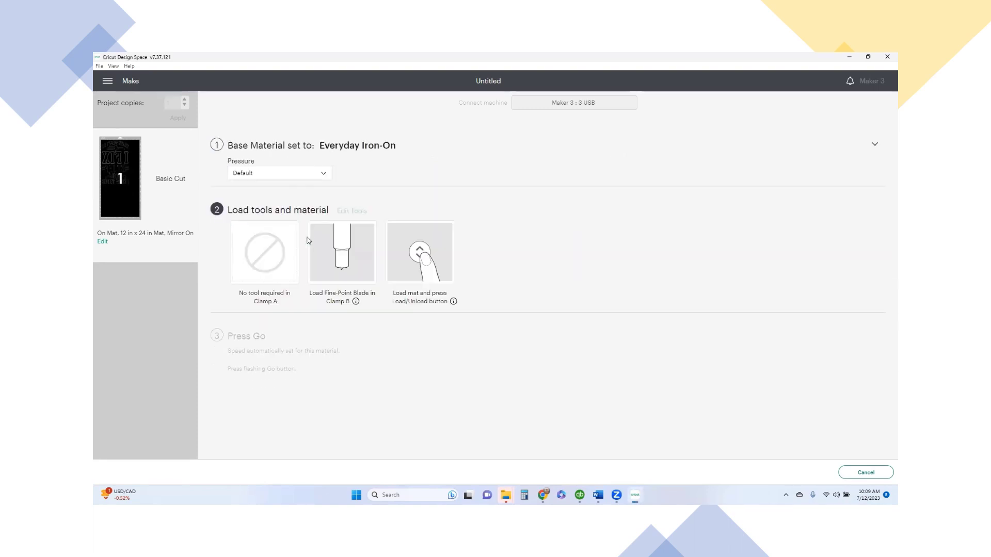
click(279, 179)
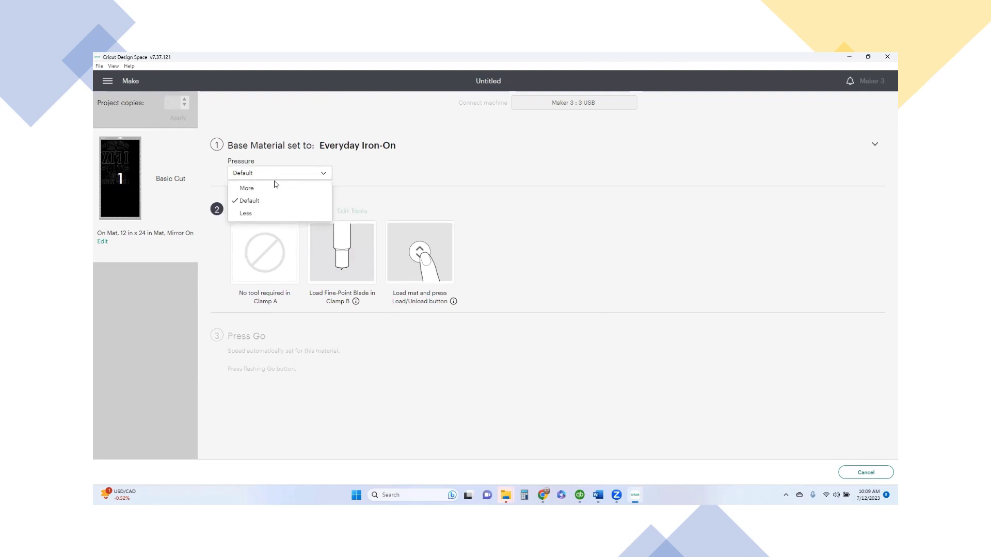
click(252, 201)
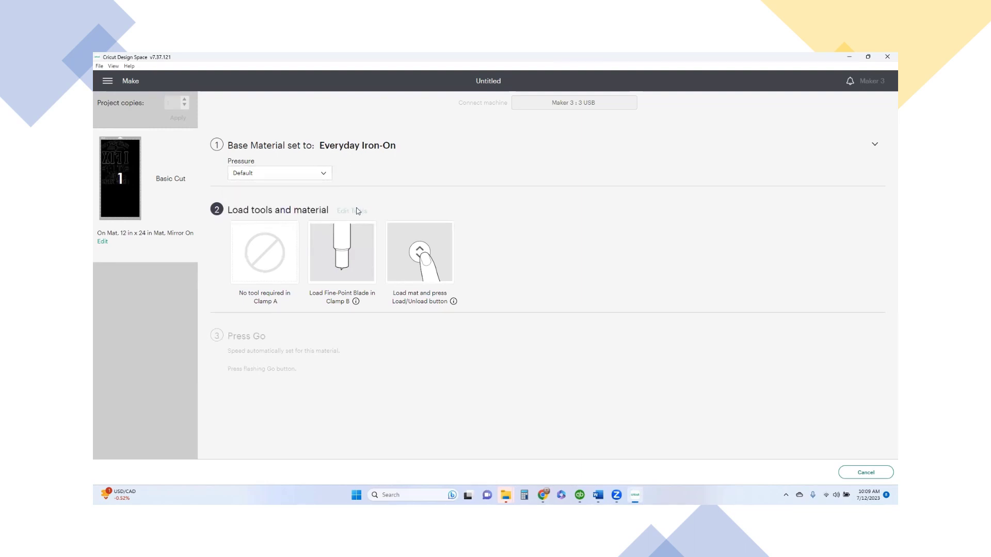